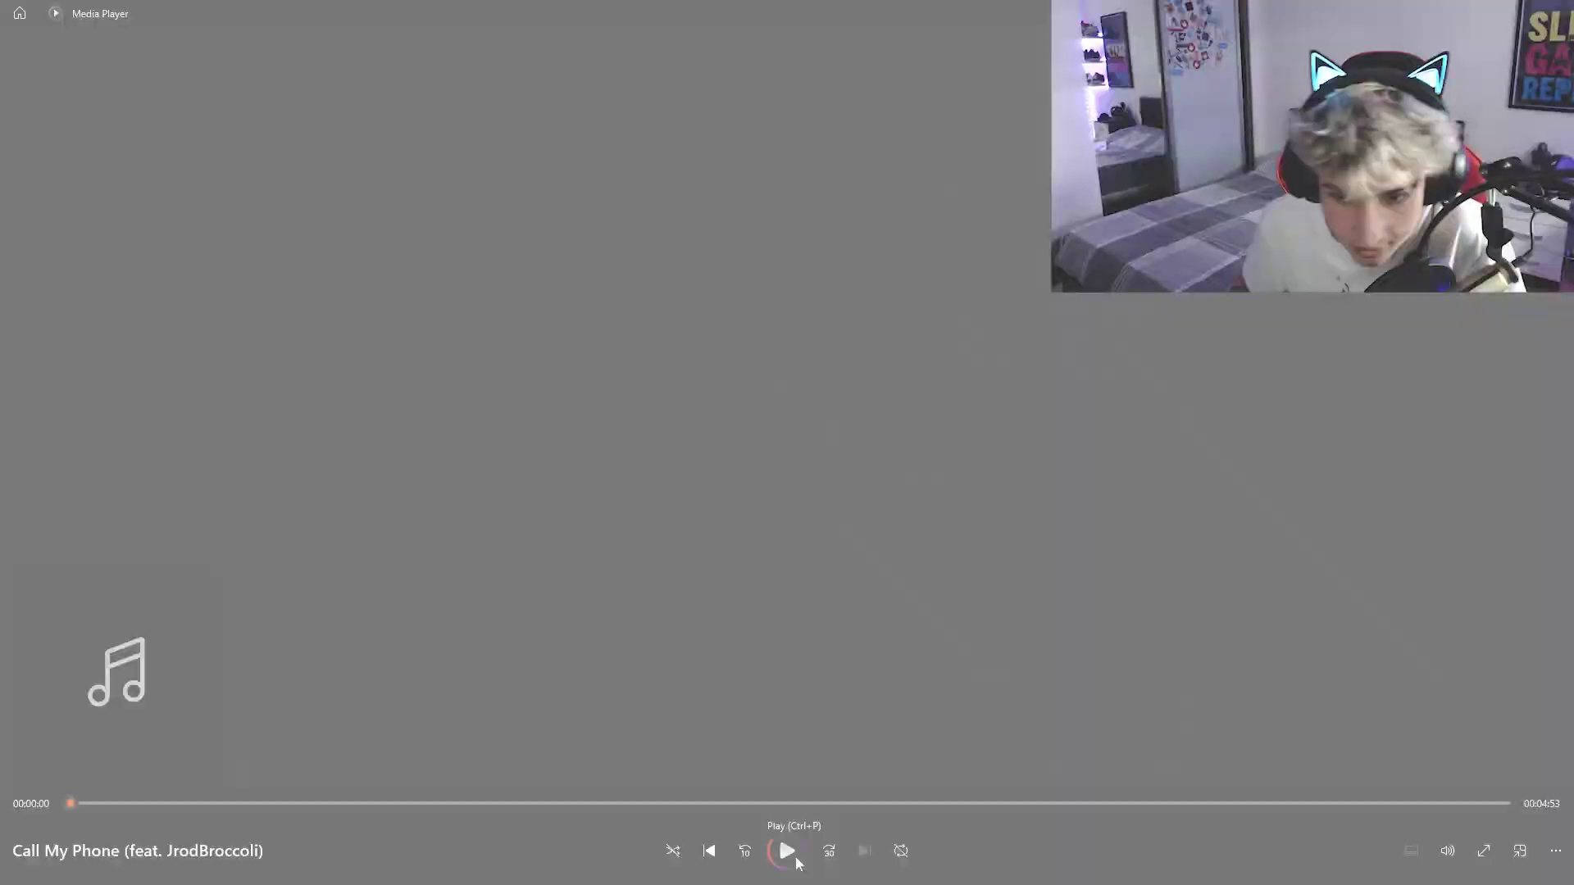
# Play 'Call My Phone (feat. JrodBroccoli)', pausing at 0:11 and resuming playback
pyautogui.click(787, 851)
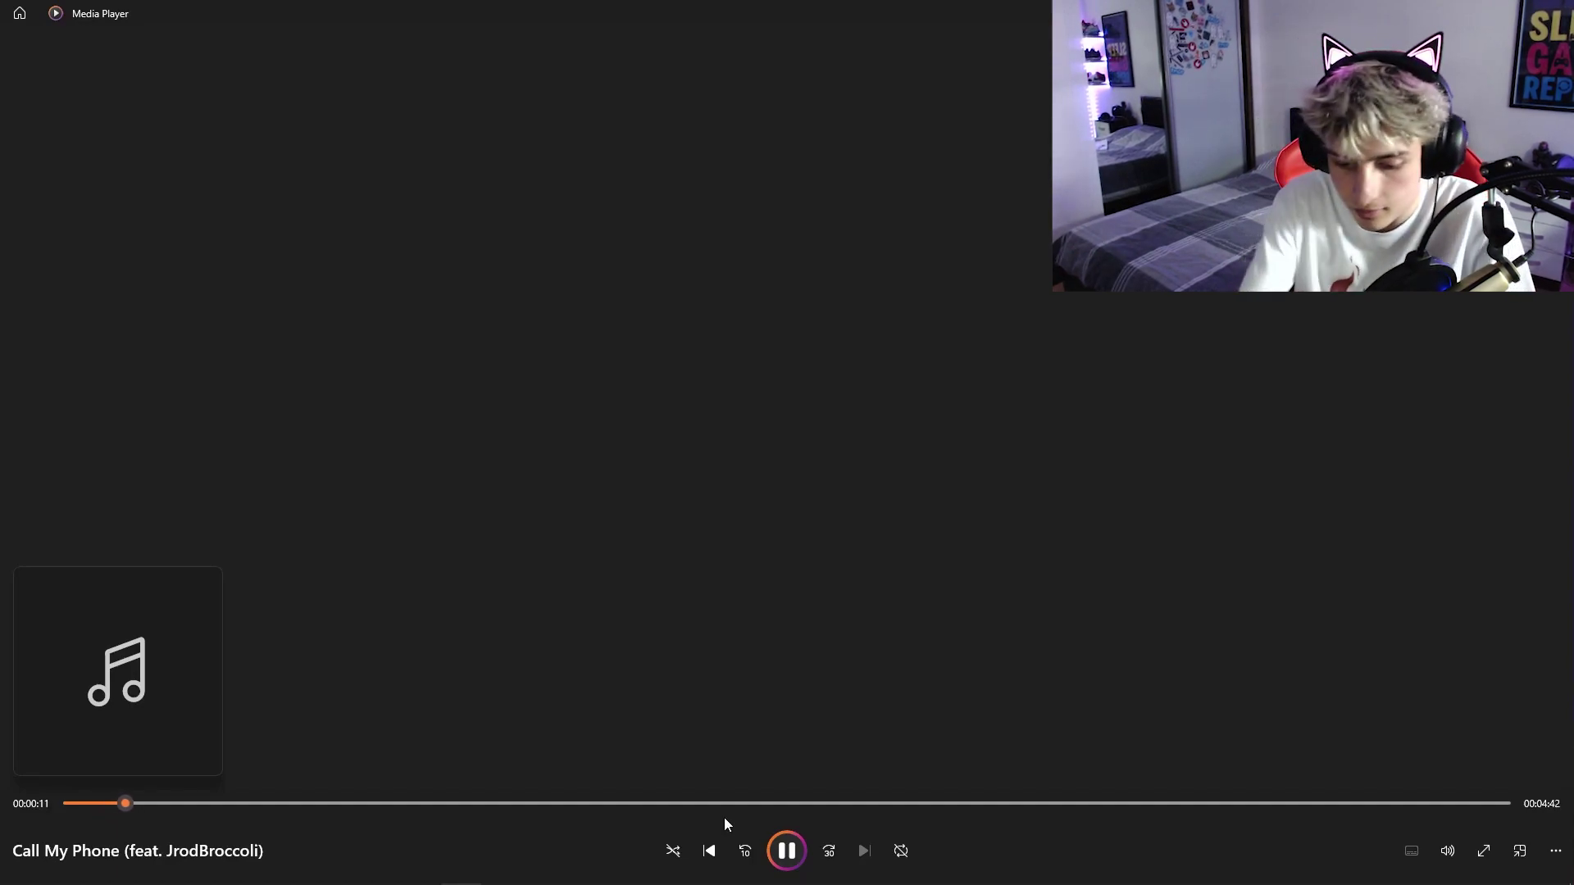
pyautogui.press('space')
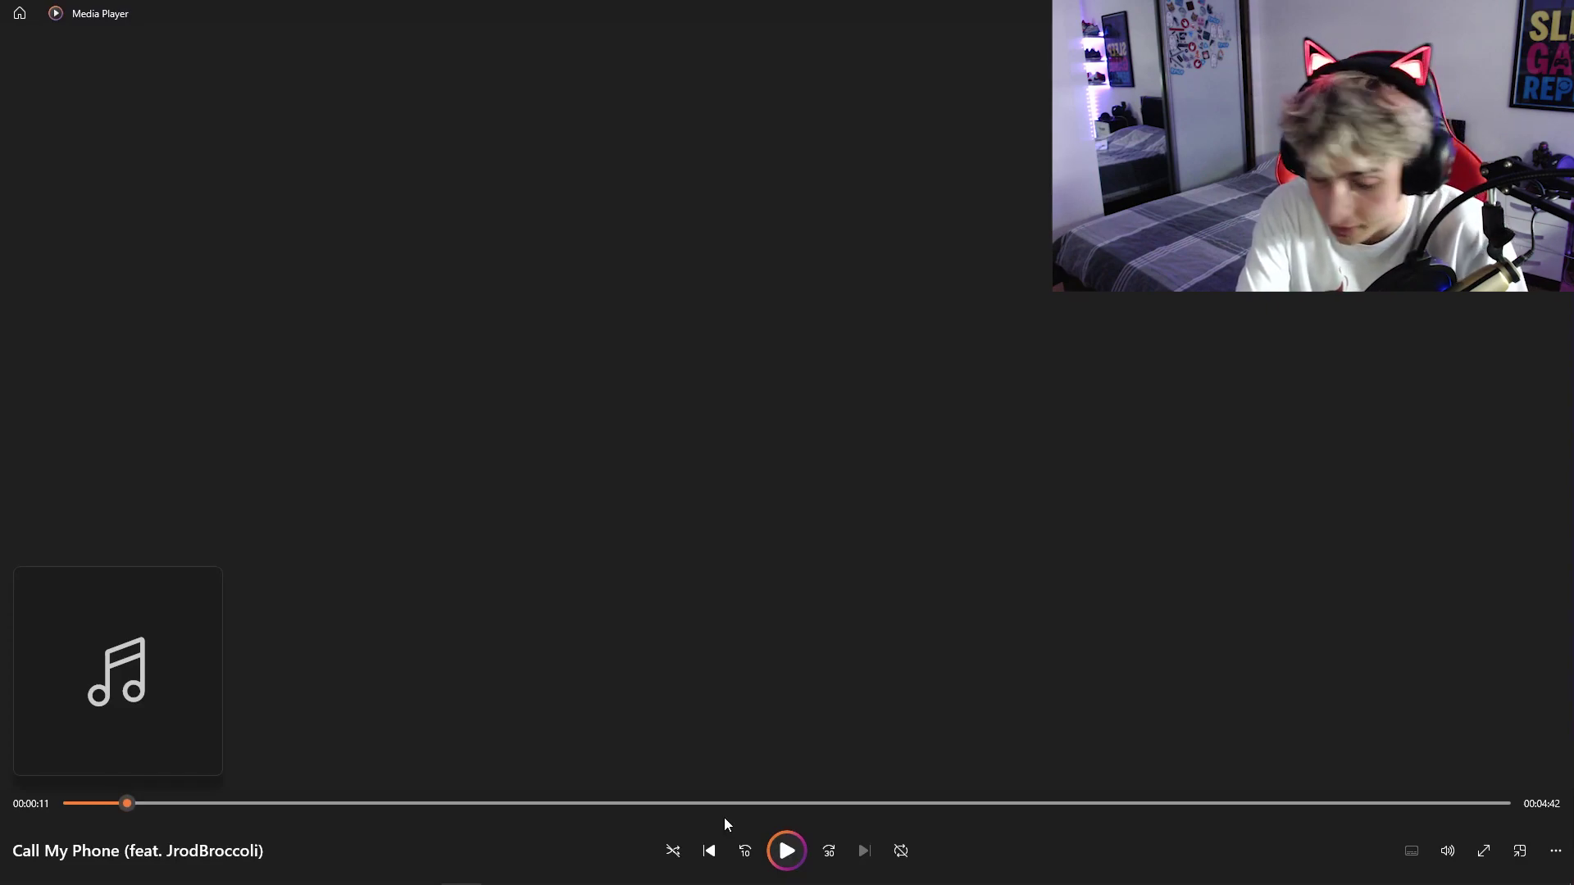
pyautogui.press('space')
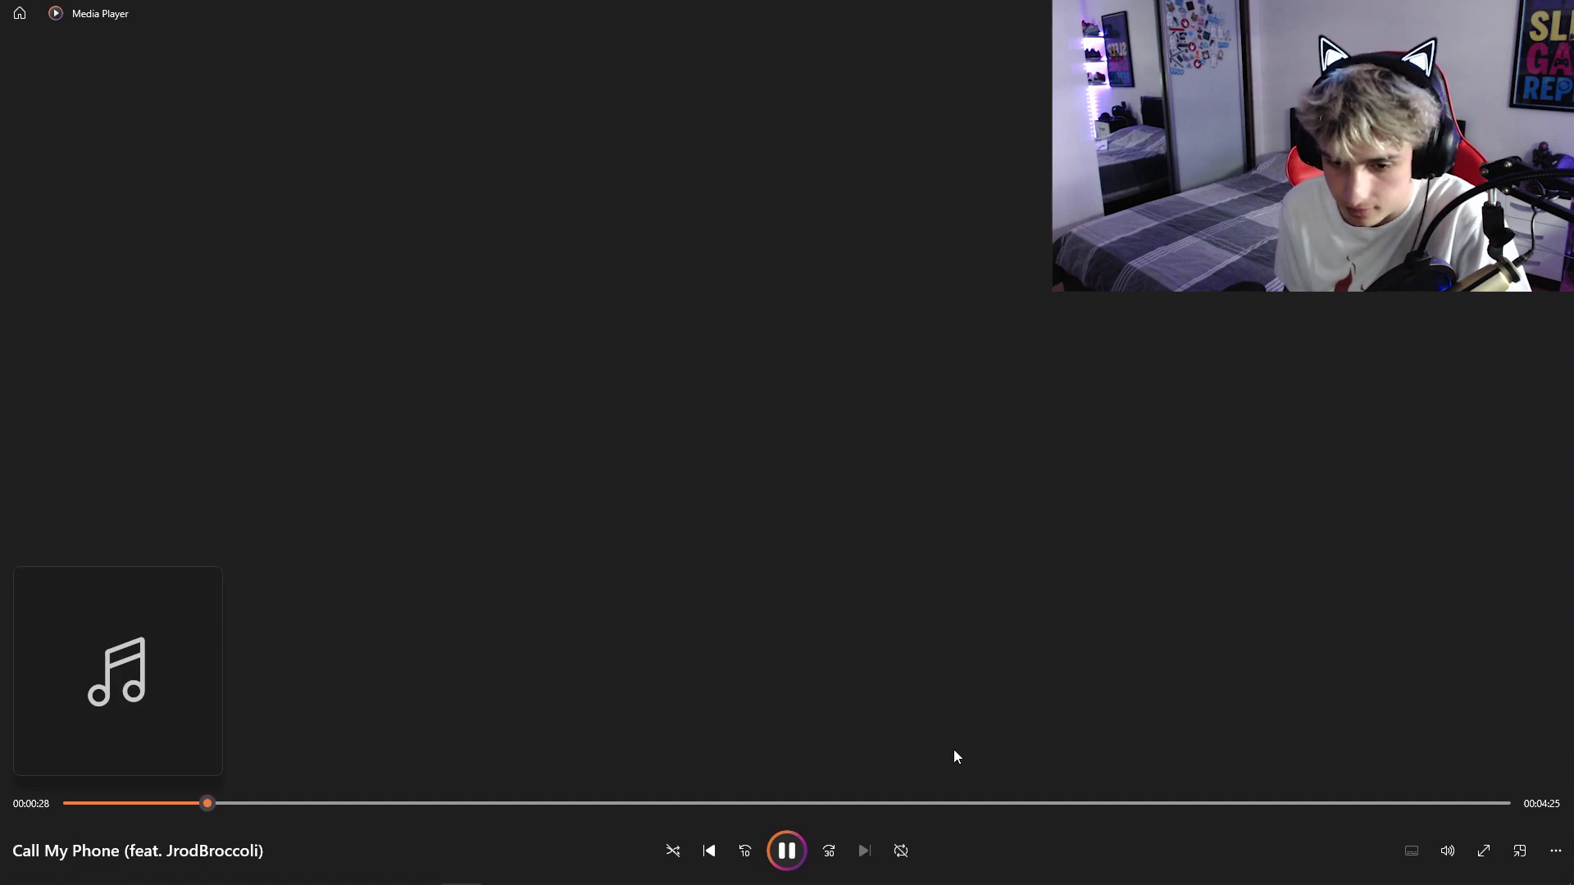
# Pause the song at about 0:28 to react, then let it run toward 1:35
pyautogui.press('space')
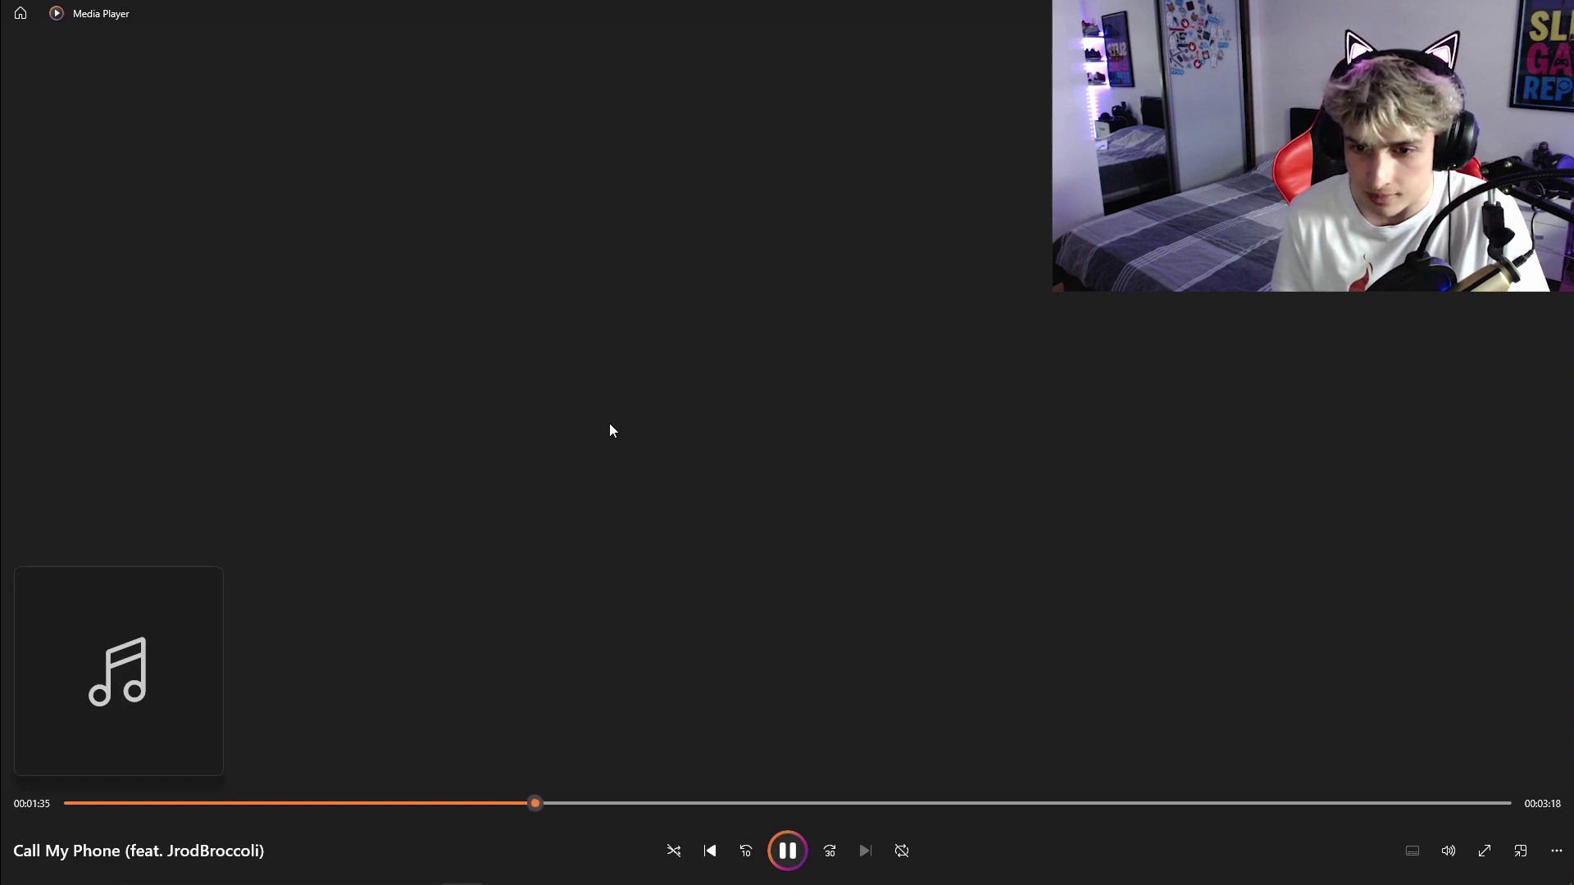
# Pause the track at 1:35 for a reaction, then resume it and play on to 2:32
pyautogui.press('space')
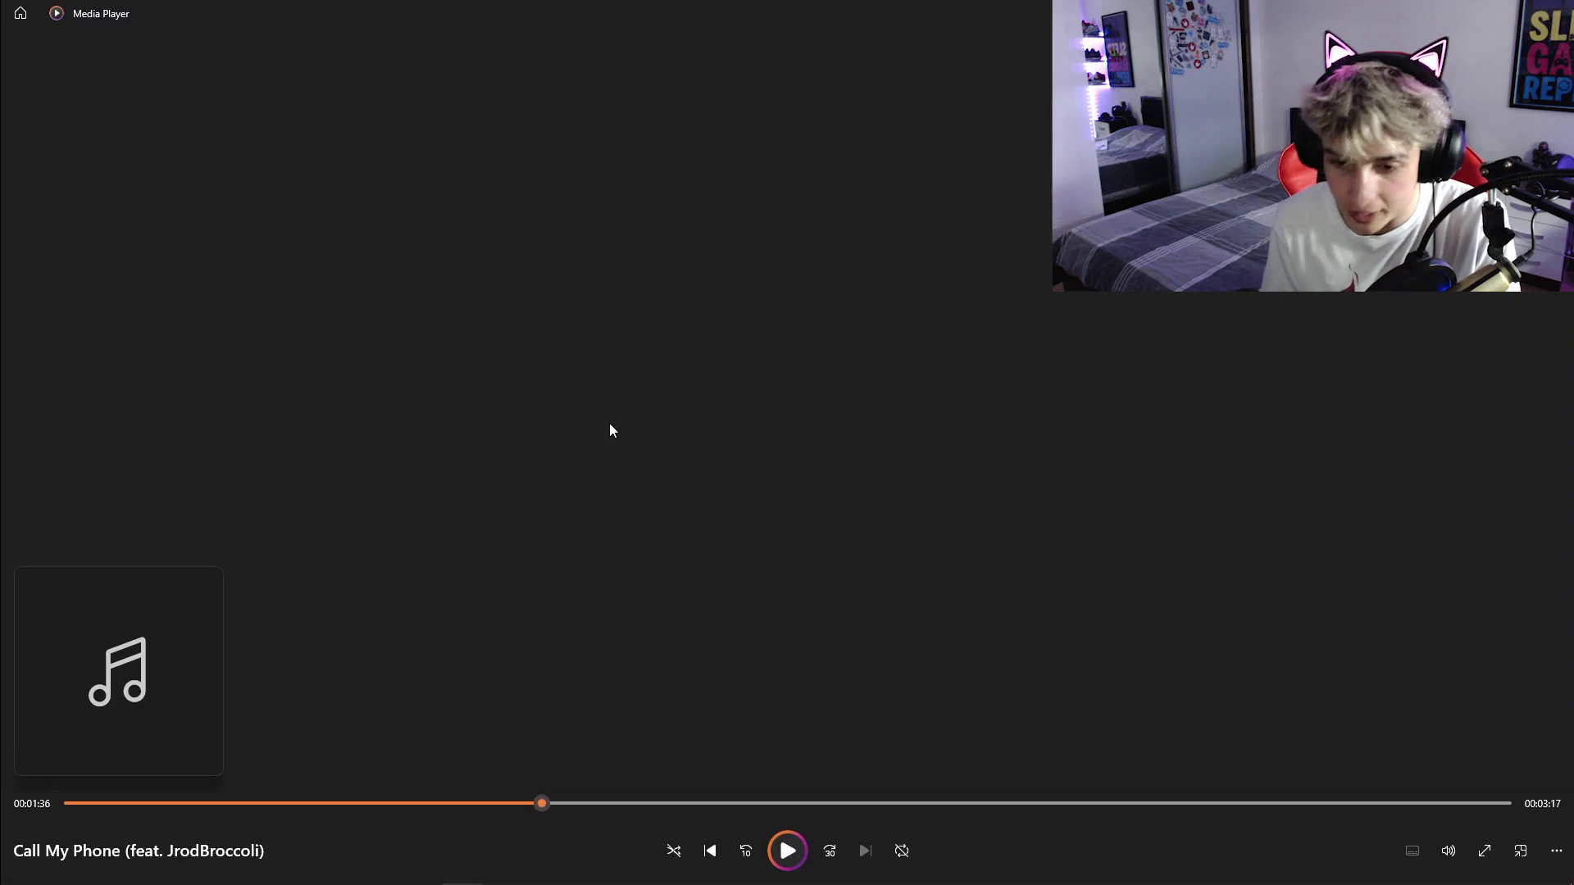
pyautogui.press('space')
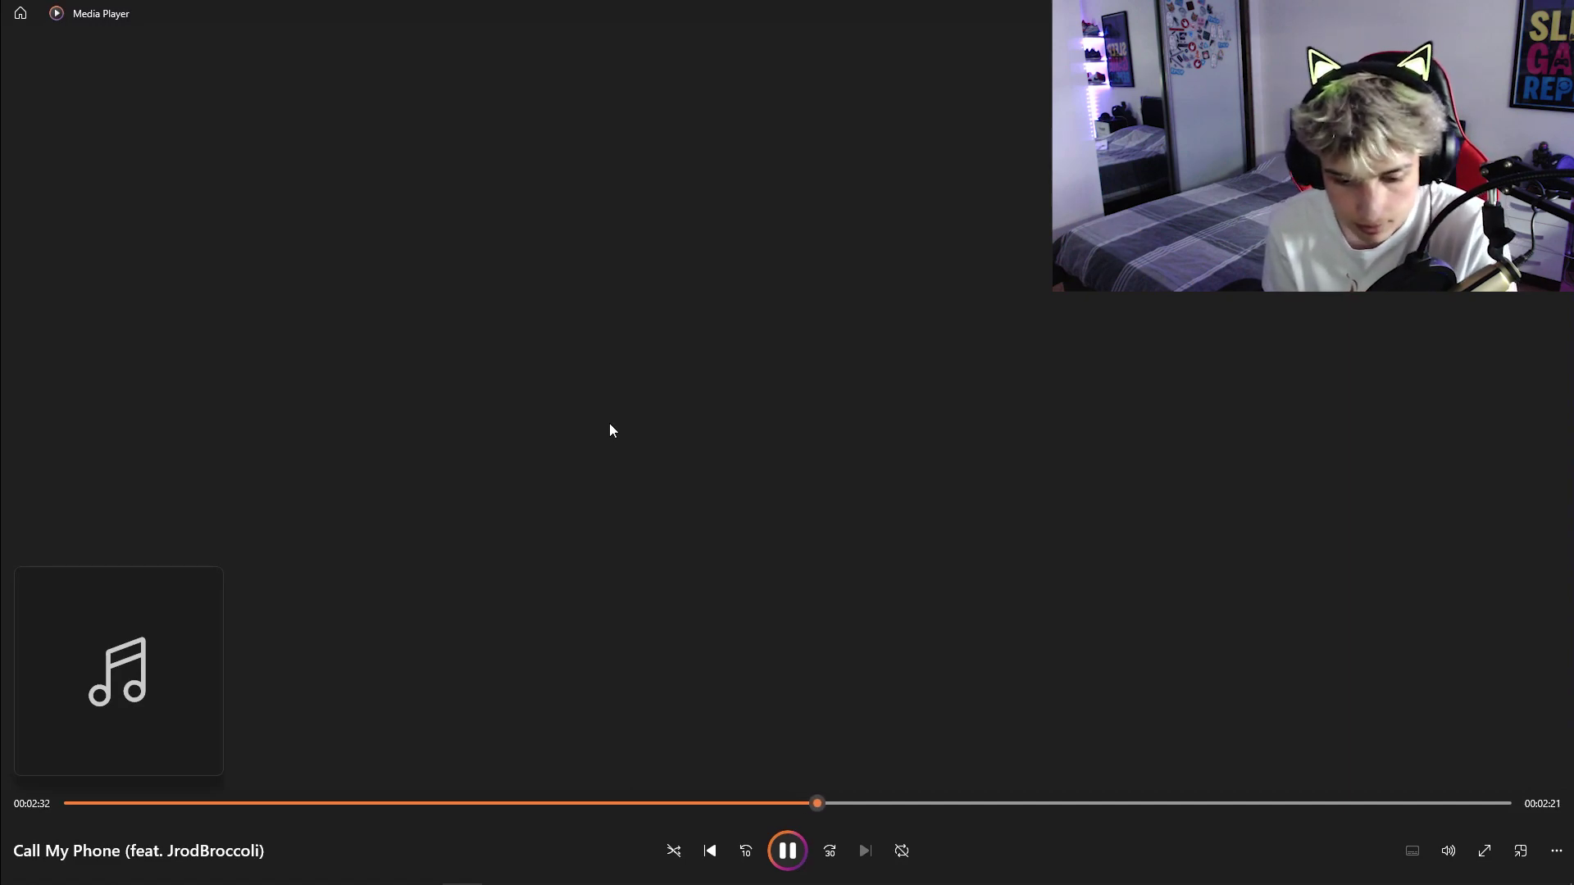
# Pause and resume the track around 2:34, then pause it again at 2:37
pyautogui.press('space')
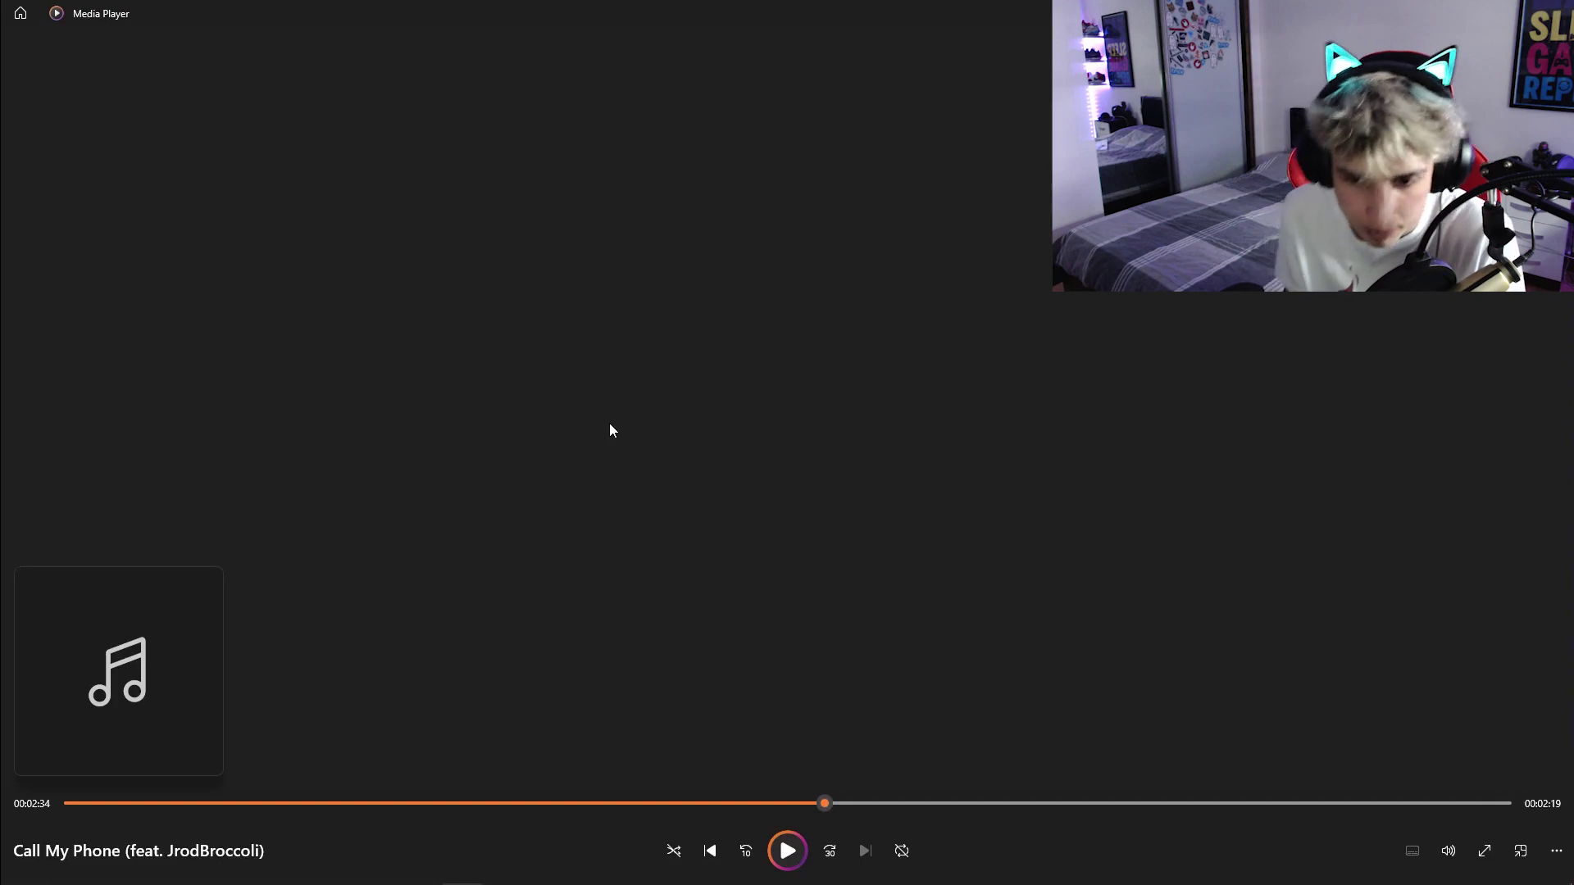
pyautogui.press('space')
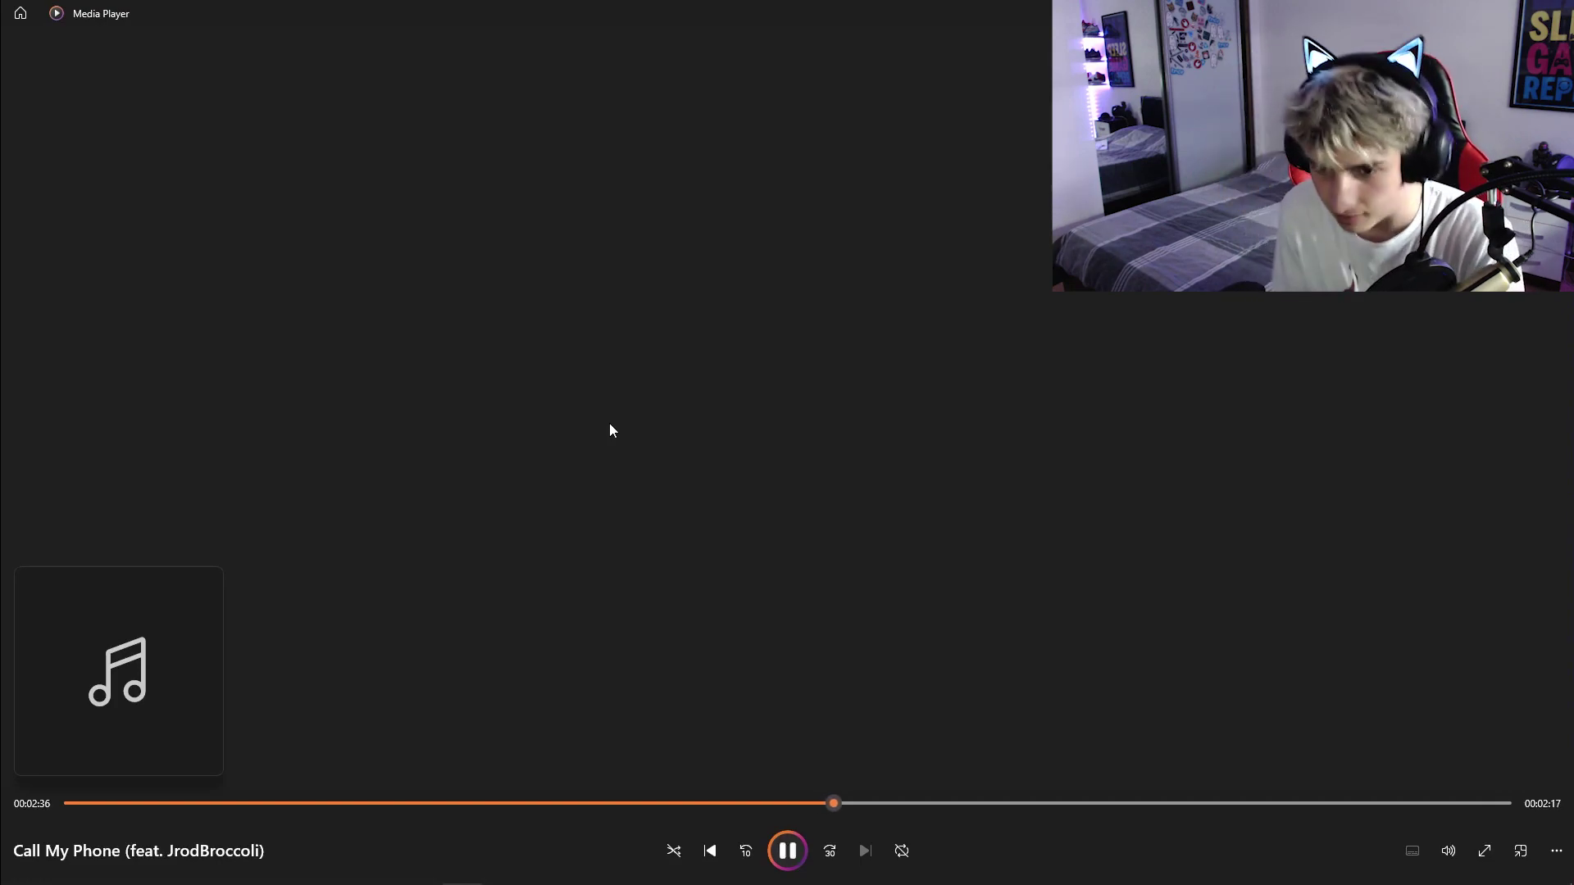
pyautogui.press('space')
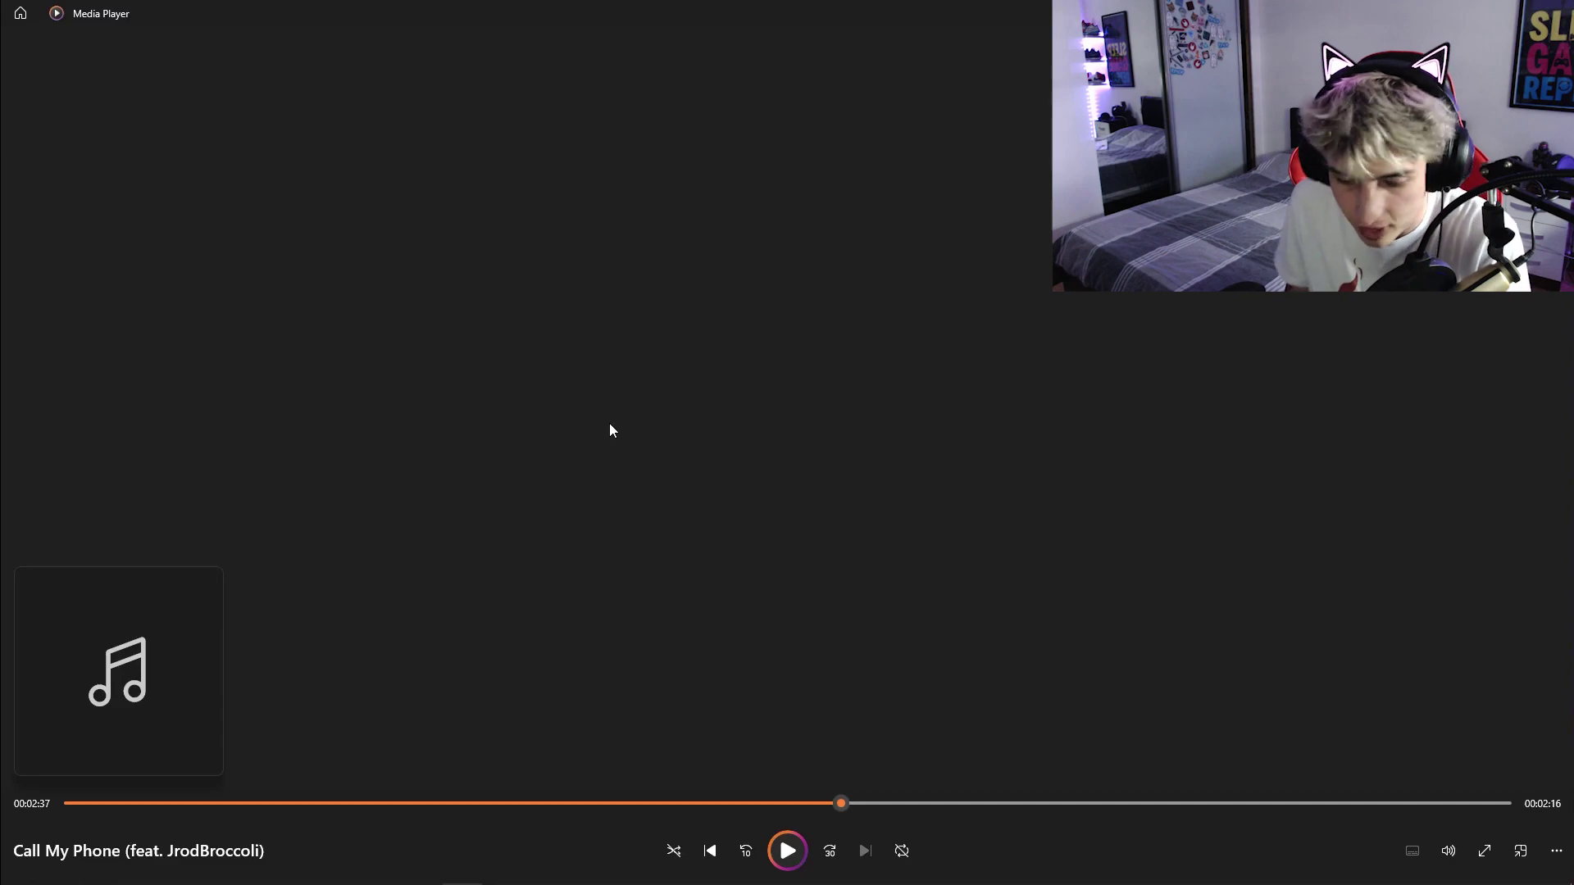
# Resume the track from 2:37 and keep it playing to 3:22
pyautogui.press('space')
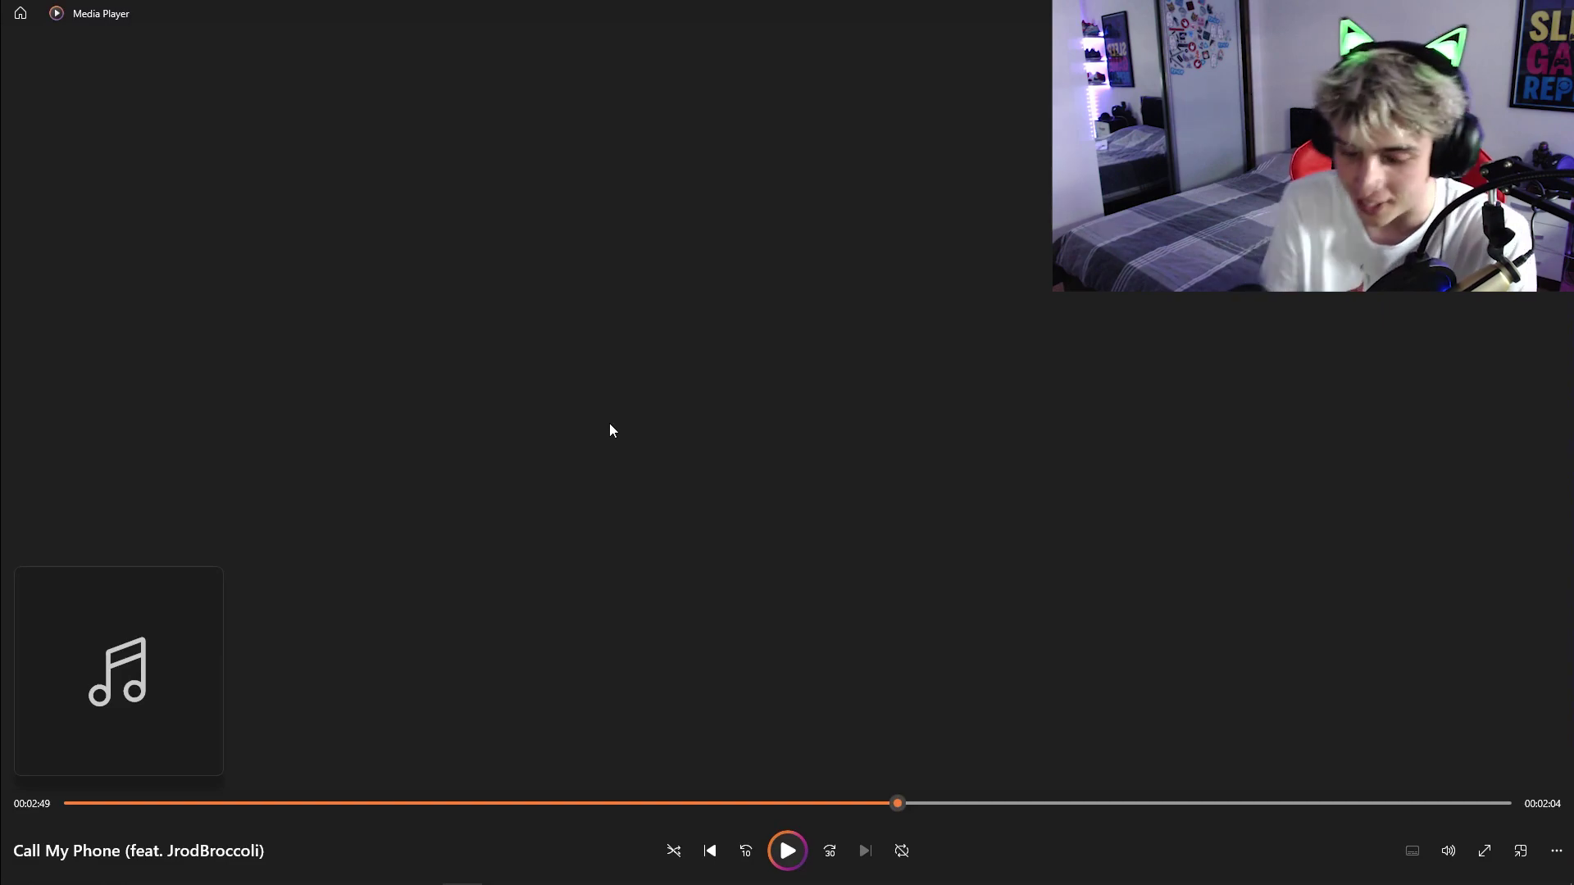
pyautogui.press('space')
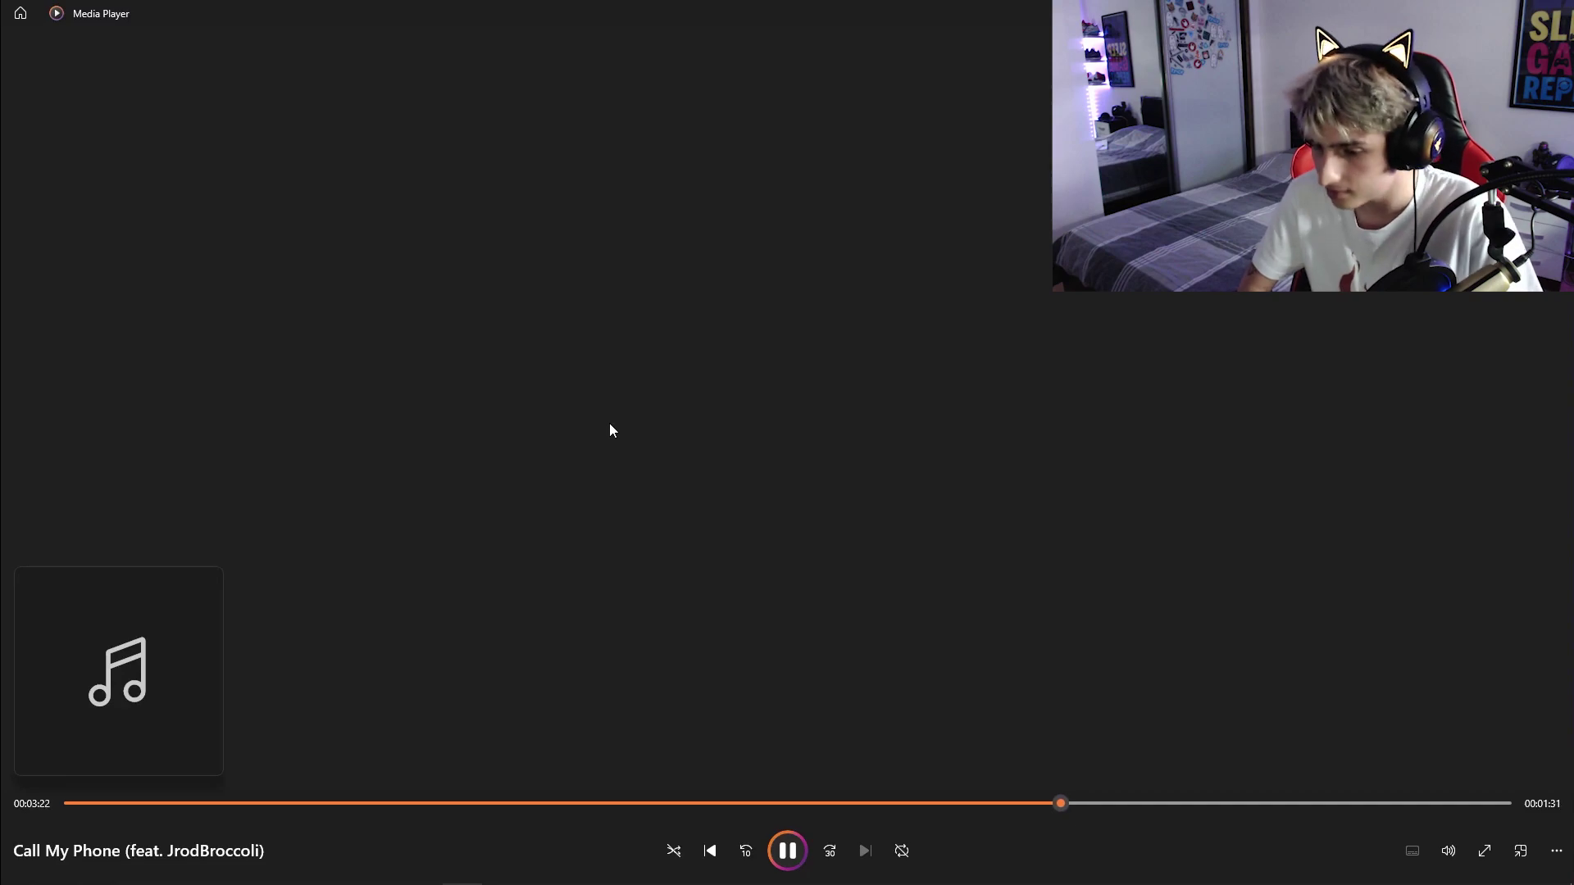
# Pause the track briefly around 3:24, then resume it and play on to 4:24
pyautogui.press('space')
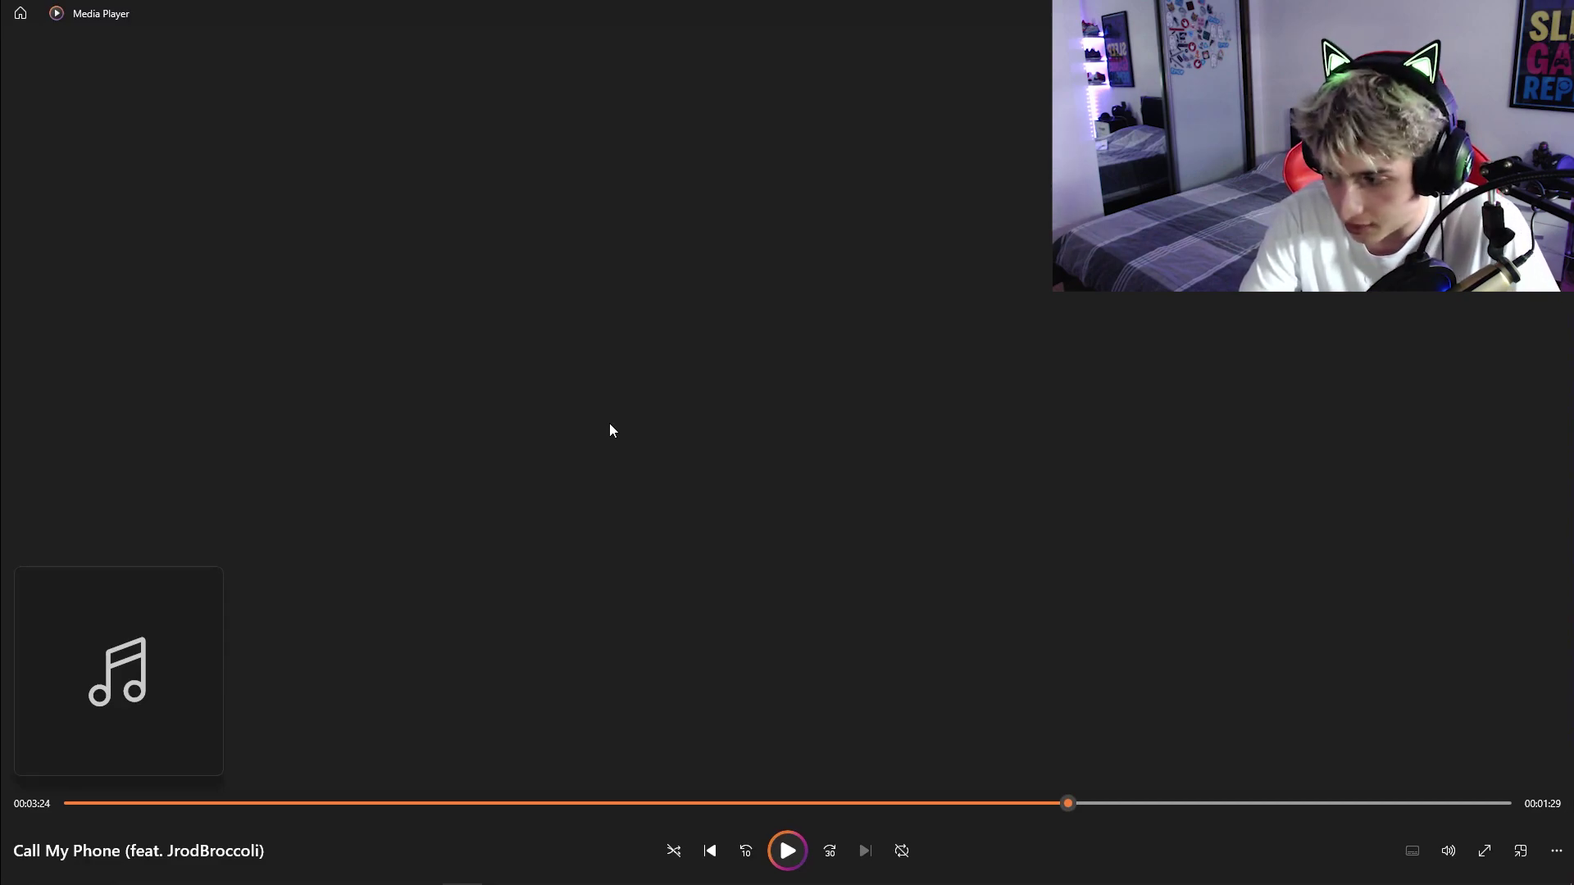
pyautogui.press('space')
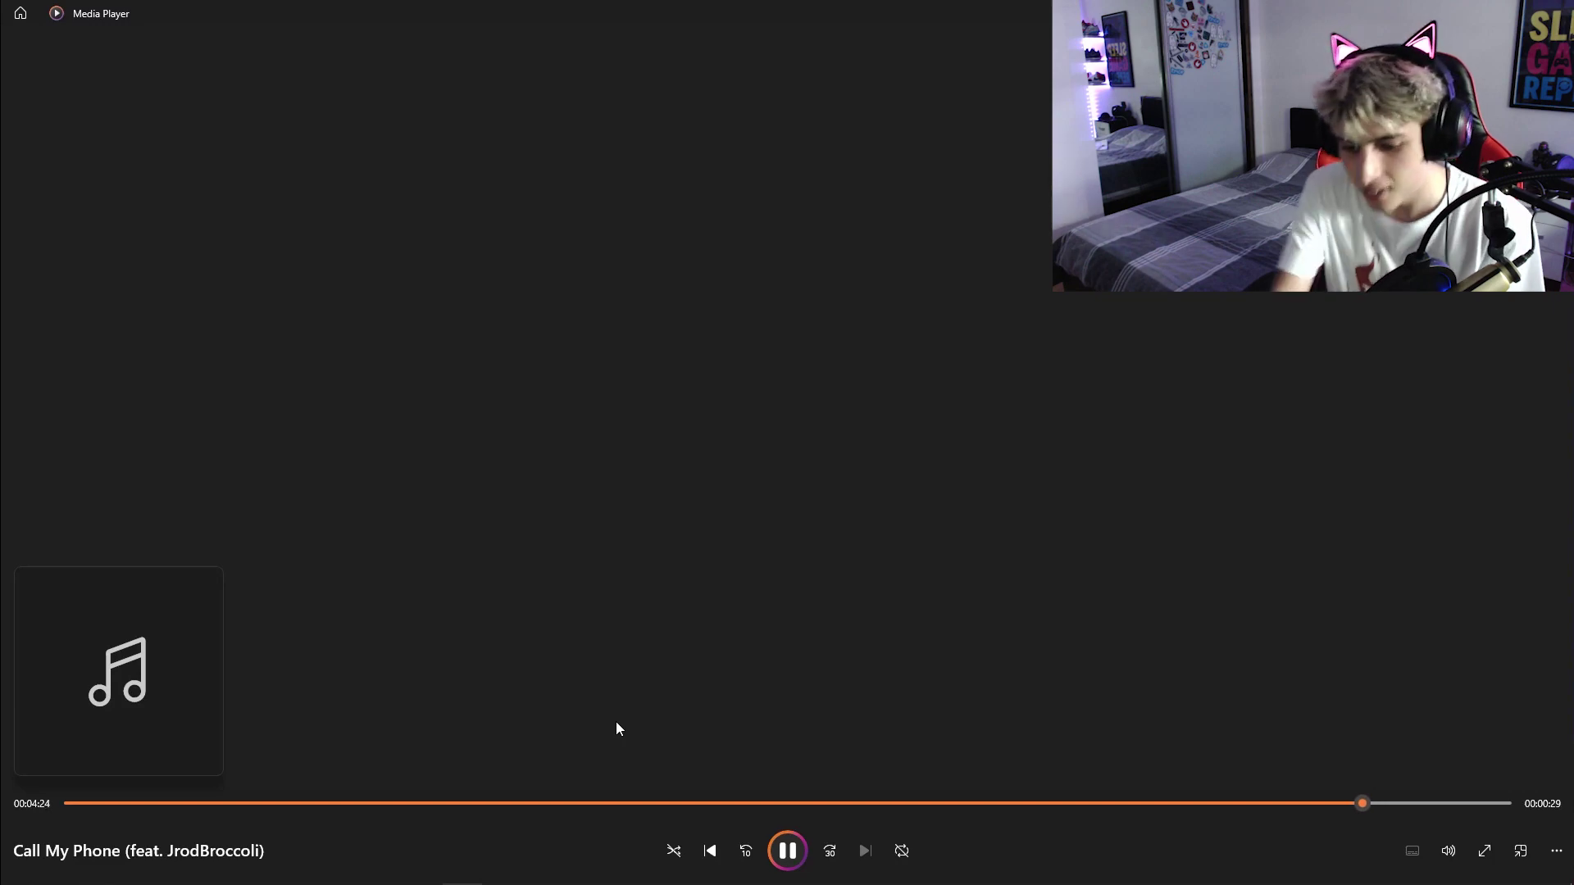
# Pause the track at 4:24 with 29 seconds remaining
pyautogui.press('space')
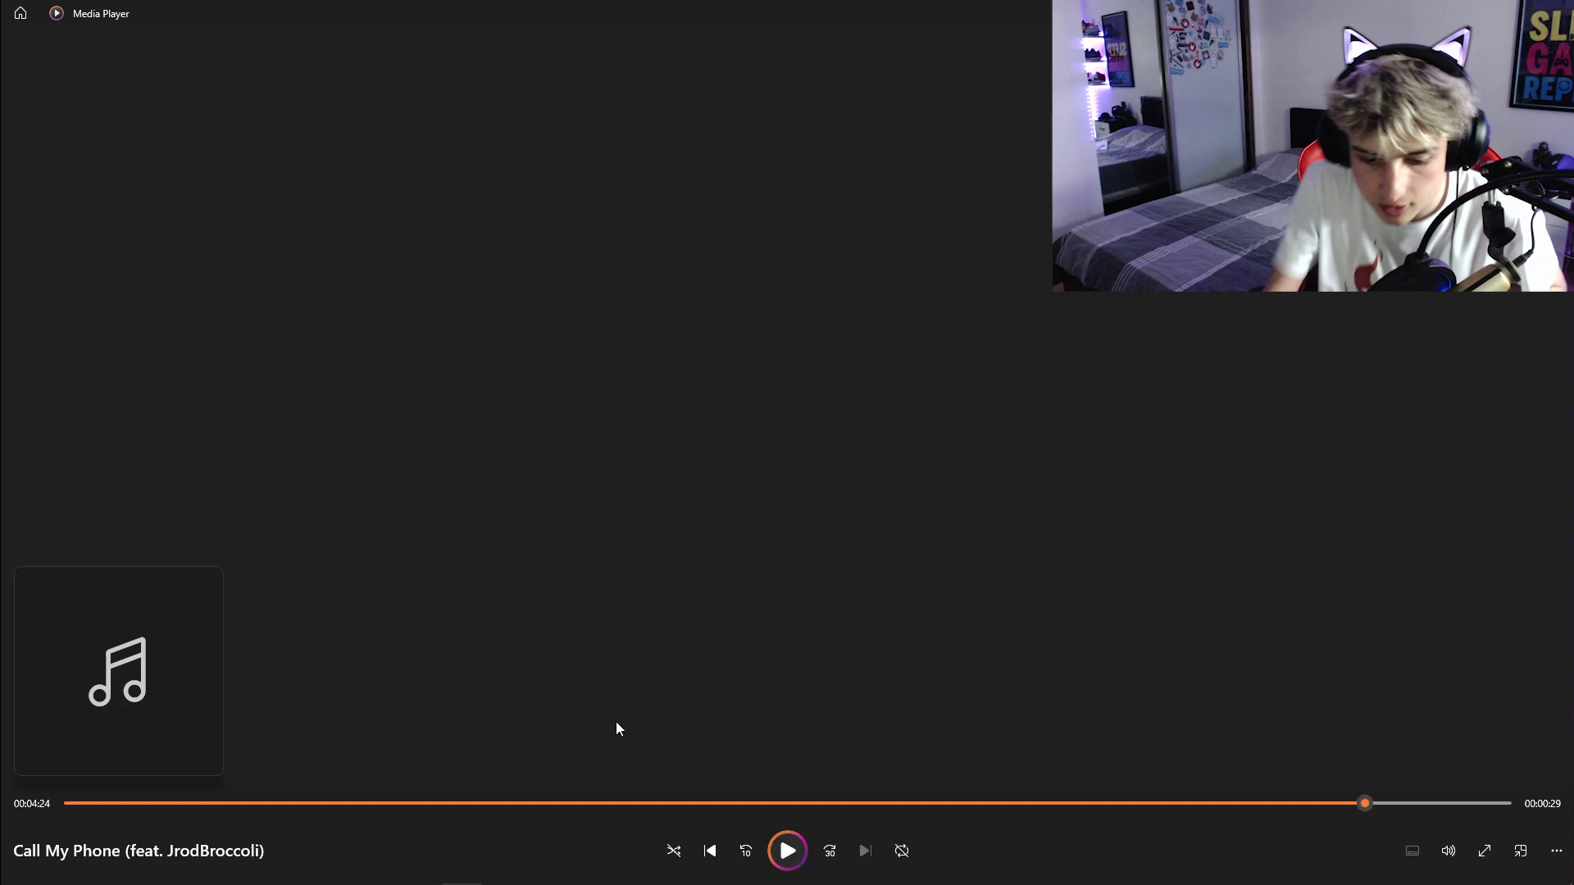
# Resume the track from 4:24 to play its last 29 seconds
pyautogui.press('space')
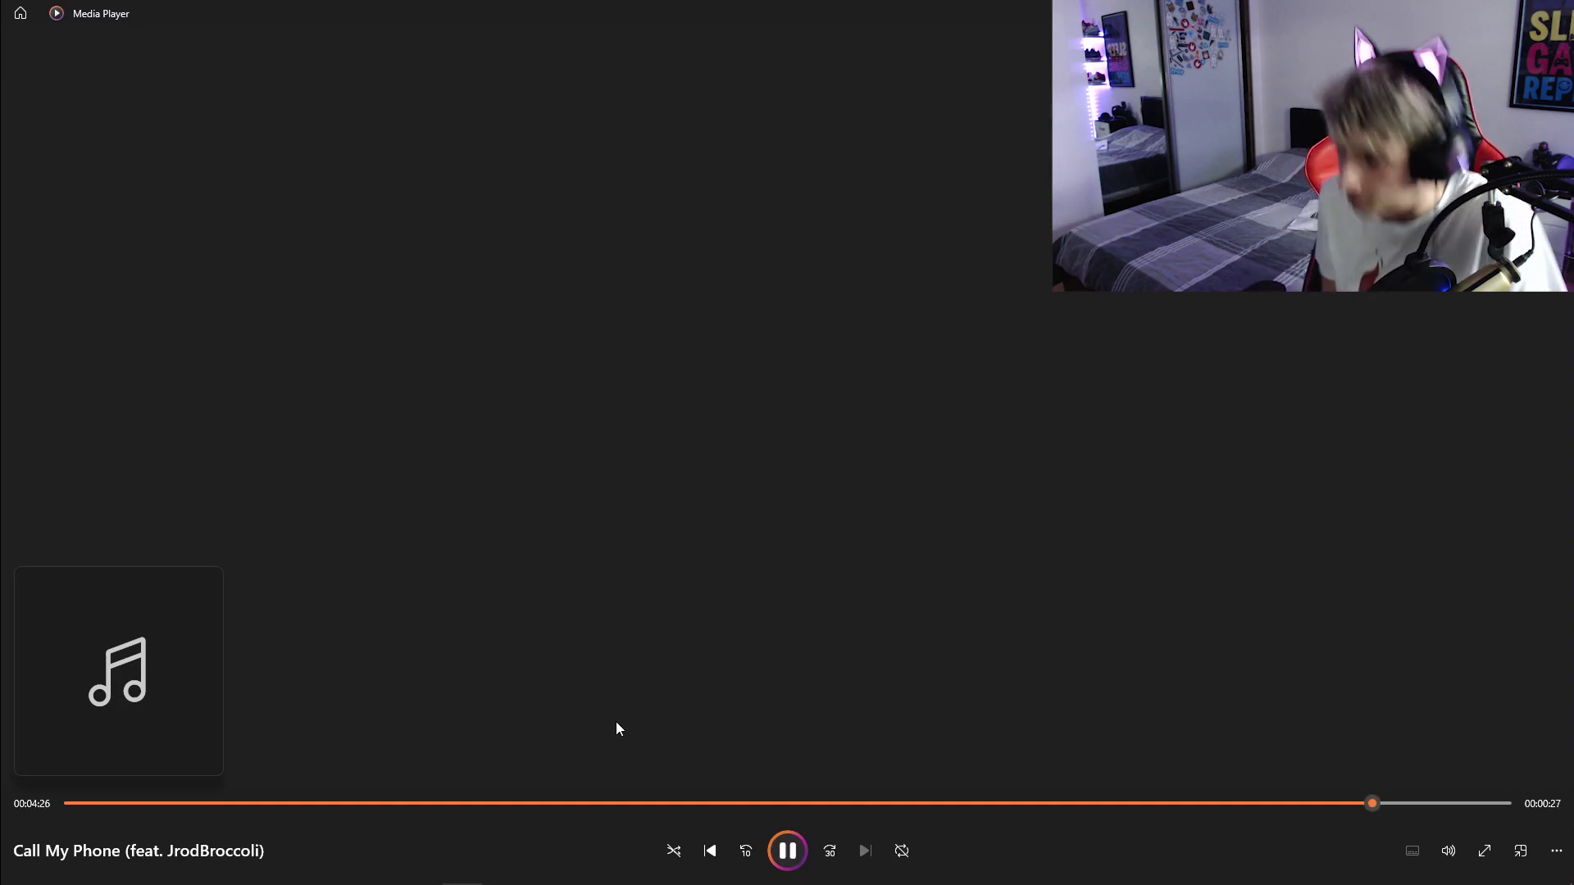